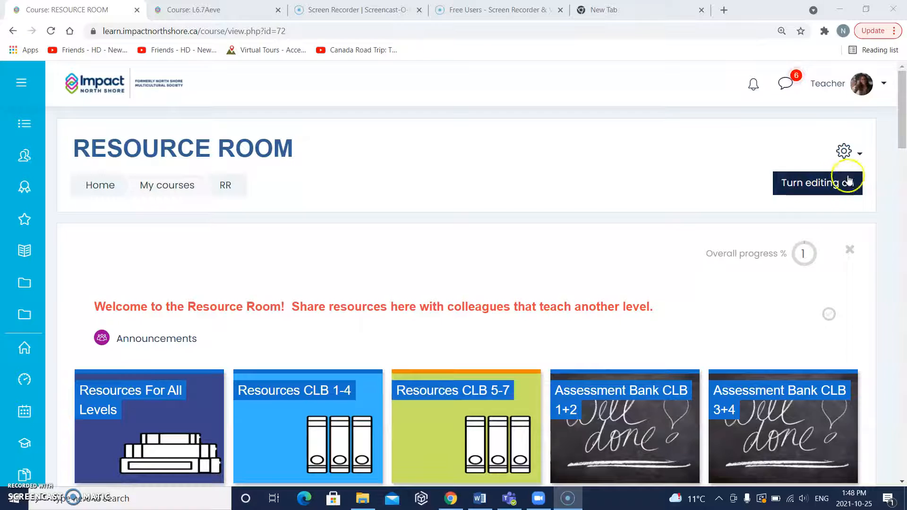
- Turn on editing in the Resource Room course and show the Sharing Cart block beside the Resources CLB 5-7 Health and Safety items
left_click(814, 190)
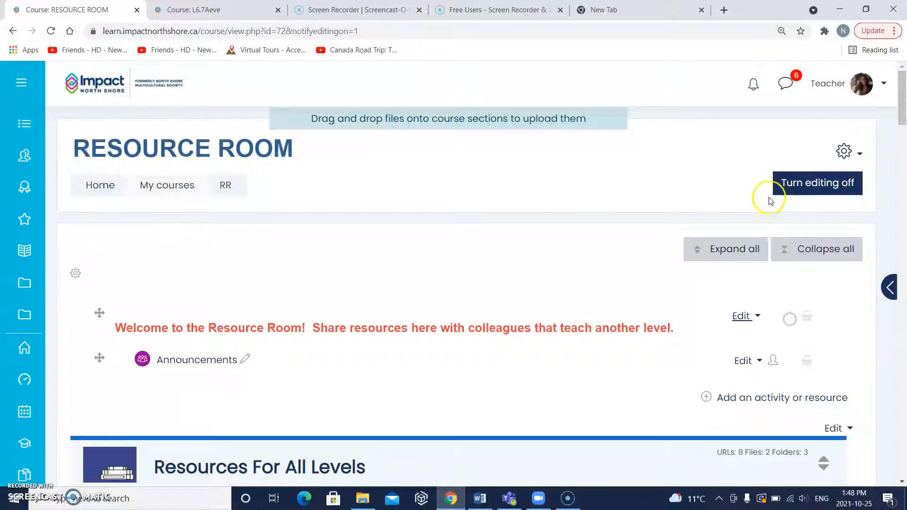
scroll(631, 346, "down", 5)
scroll(633, 348, "down", 5)
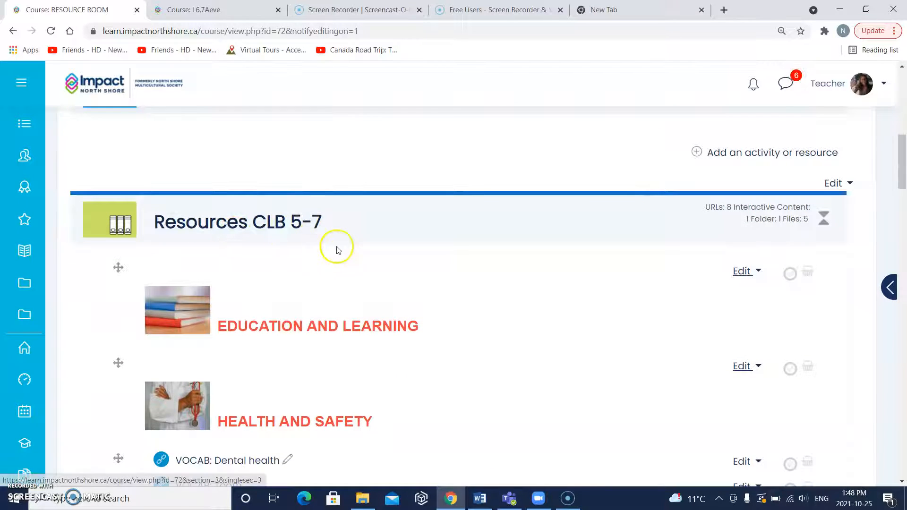
scroll(346, 265, "down", 4)
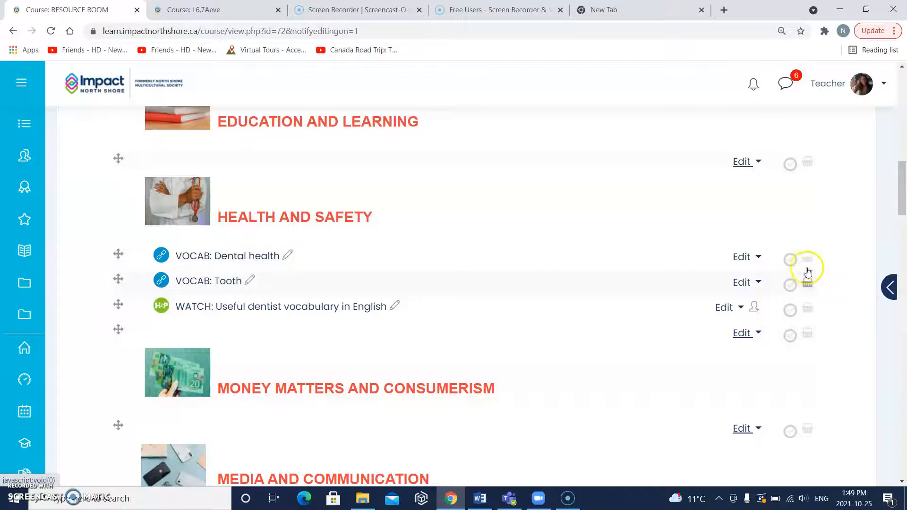
scroll(809, 169, "up", 2)
scroll(809, 169, "up", 2)
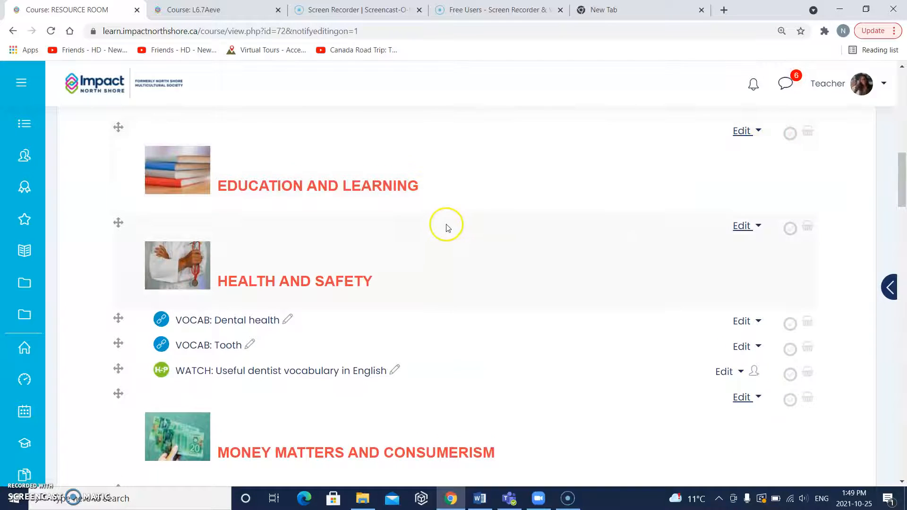
scroll(447, 228, "down", 1)
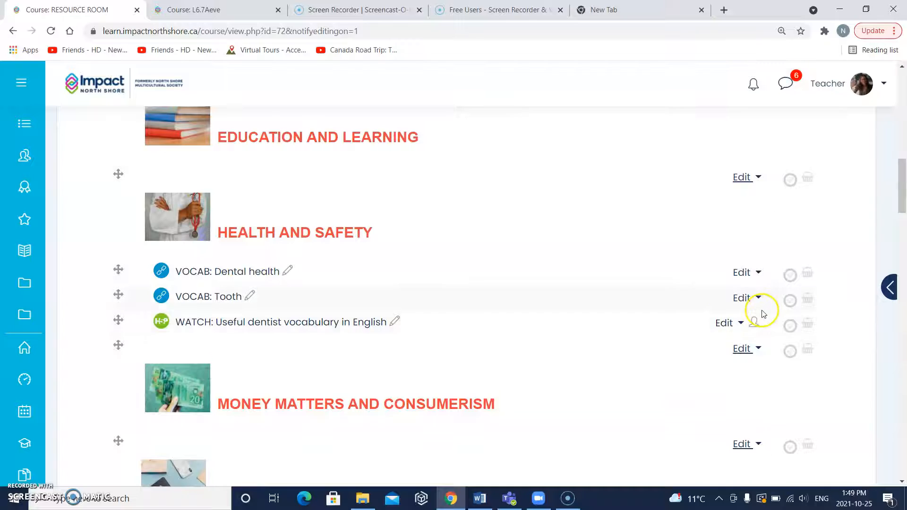
left_click(889, 292)
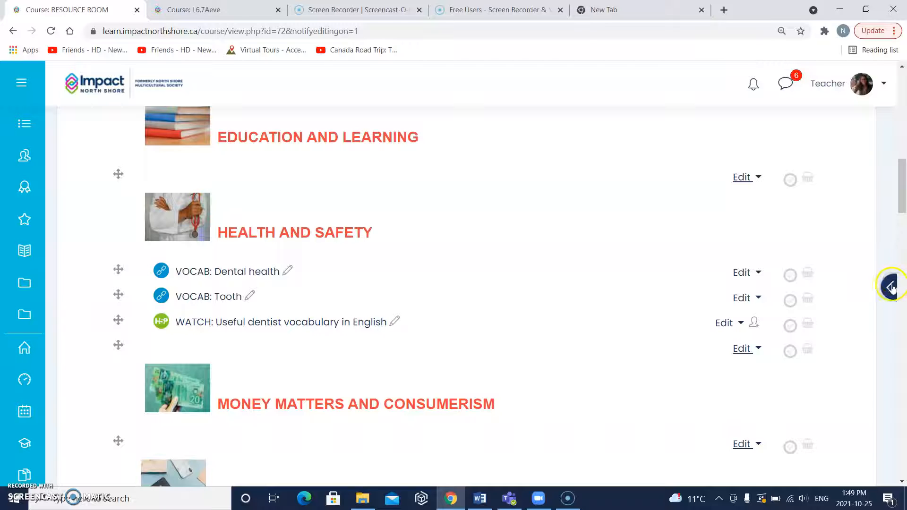
left_click(891, 290)
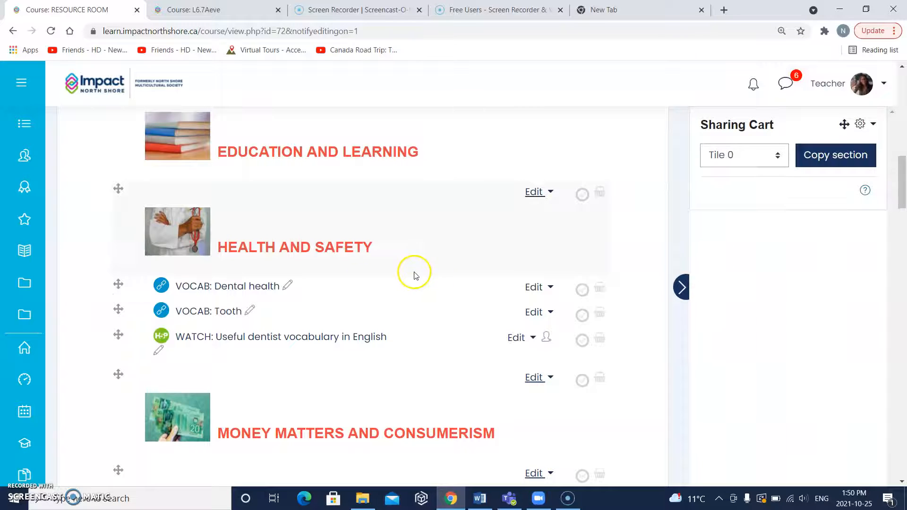
- Copy the VOCAB: Dental health and VOCAB: Tooth links from Health and Safety into the Sharing Cart
left_click(600, 289)
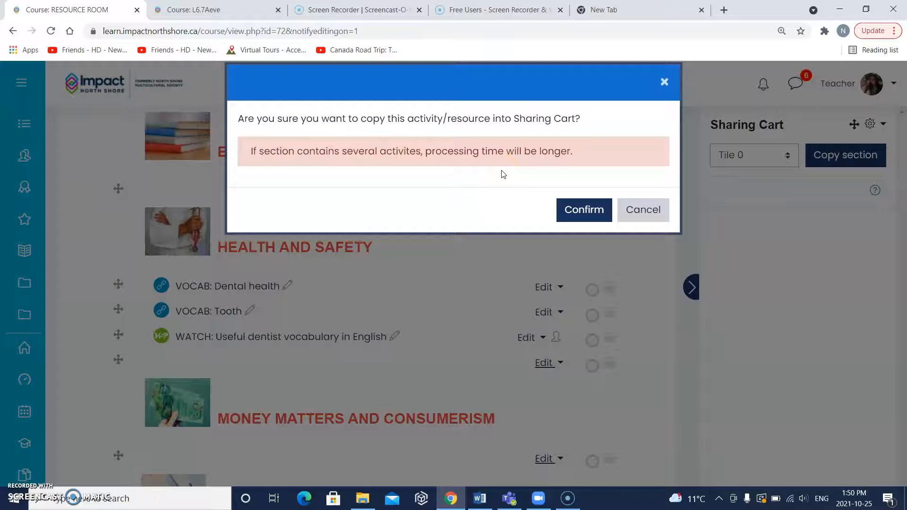
left_click(581, 210)
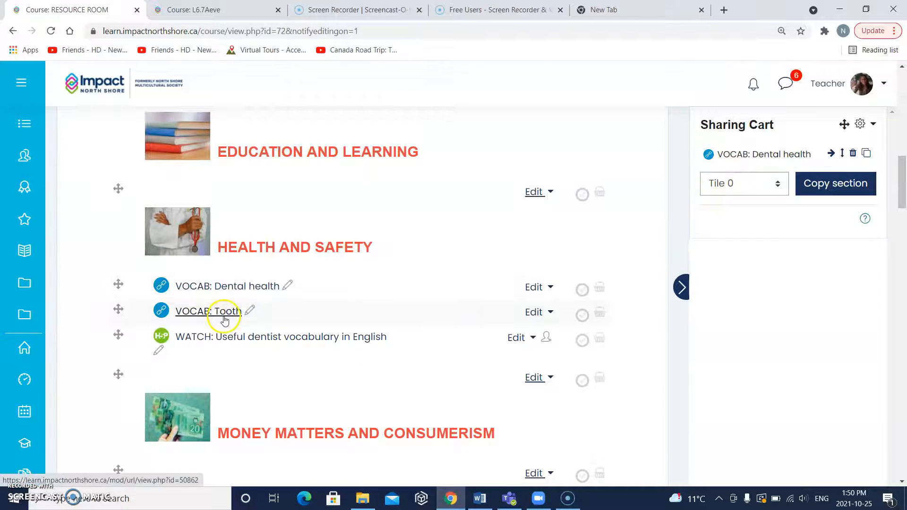
left_click(601, 314)
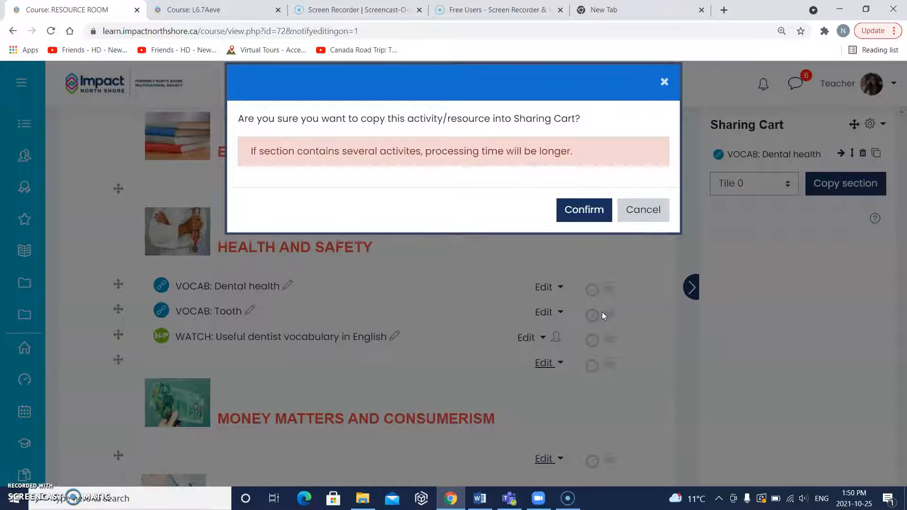
left_click(582, 212)
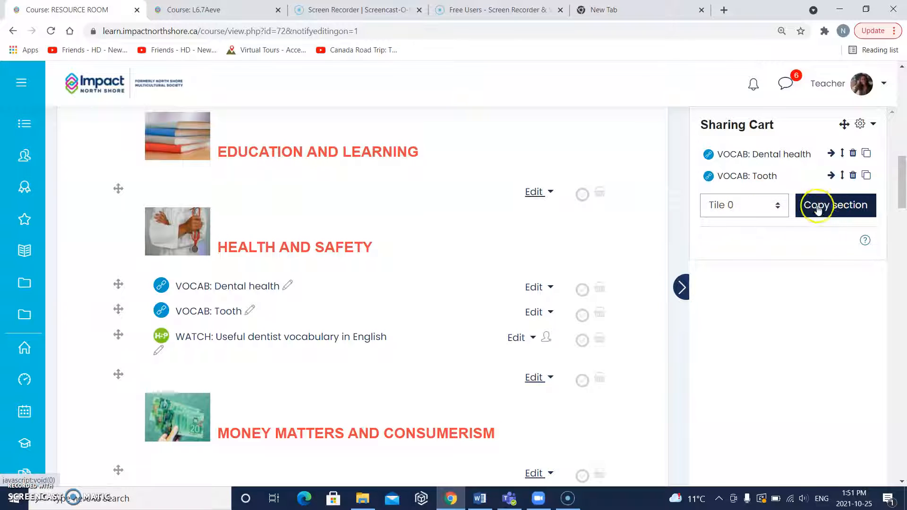
- Switch to the L6.7Aeve course, turn on editing there and show its Sharing Cart block
scroll(492, 266, "up", 15)
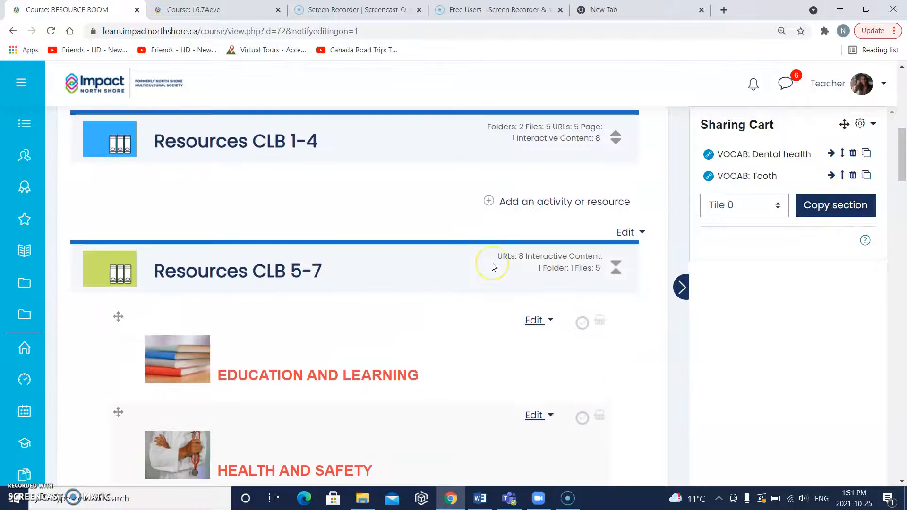
scroll(493, 266, "down", 1)
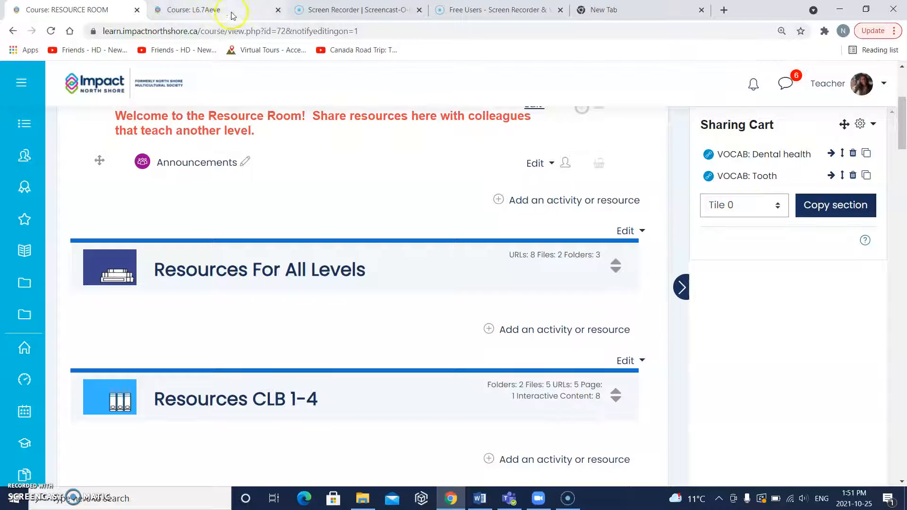
left_click(204, 13)
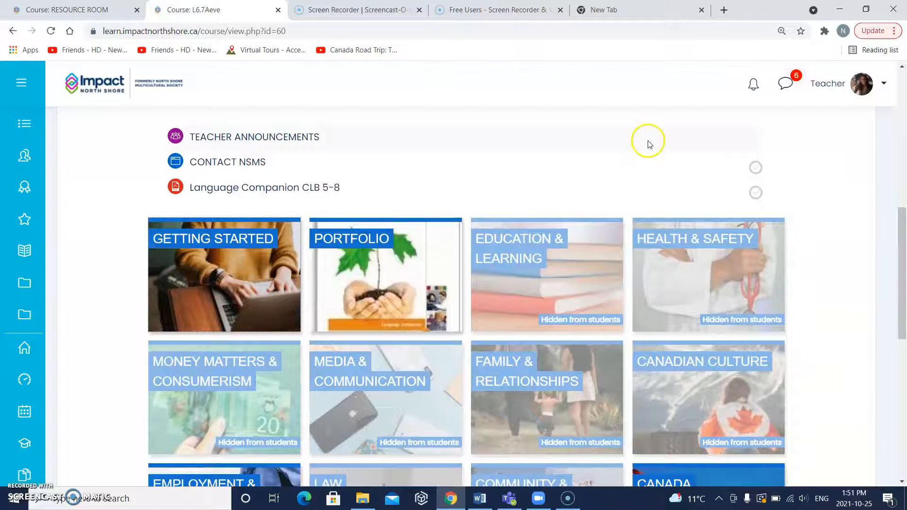
scroll(647, 142, "up", 4)
scroll(648, 144, "up", 5)
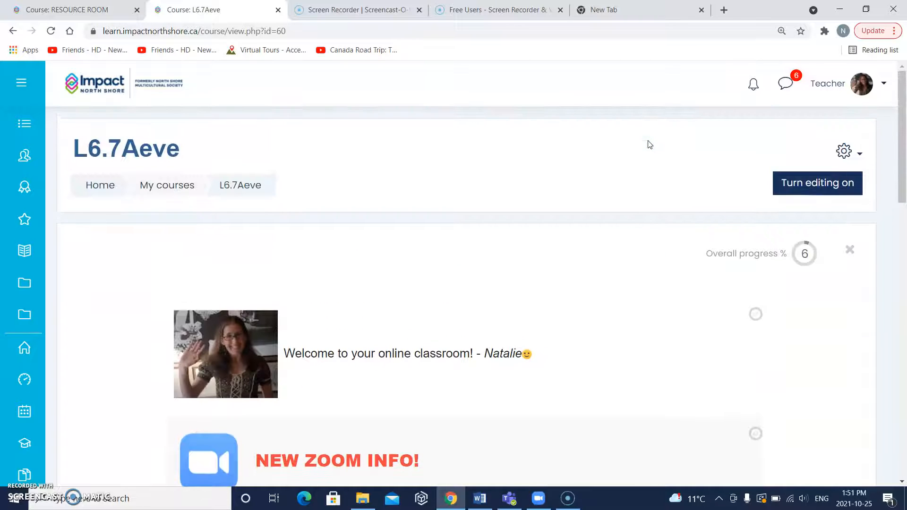
left_click(816, 186)
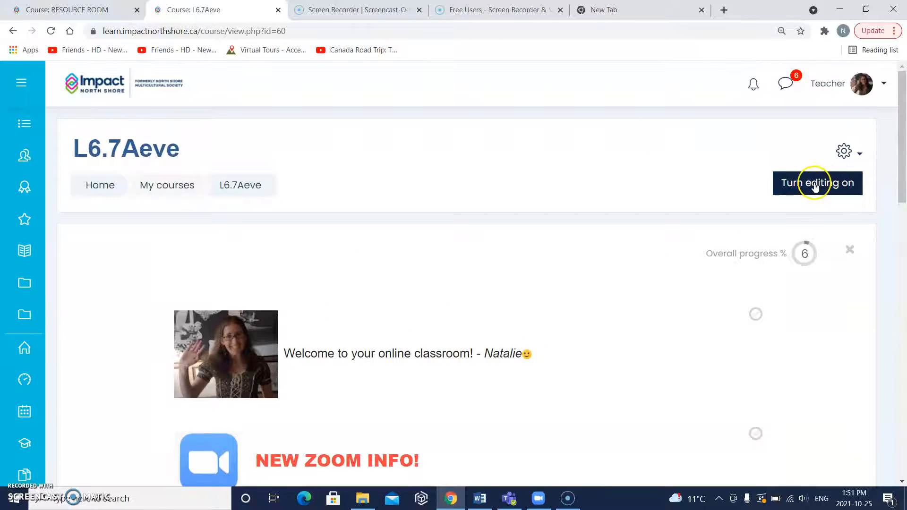
scroll(651, 328, "down", 3)
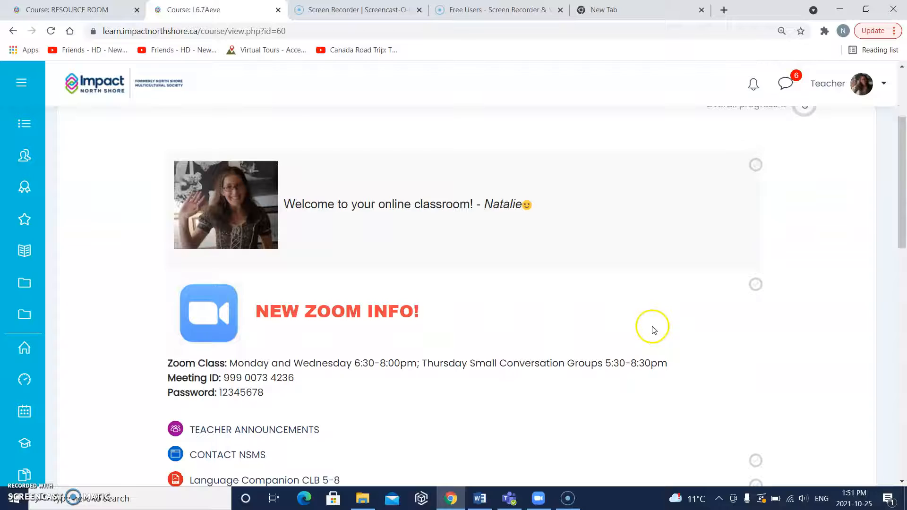
scroll(709, 239, "up", 3)
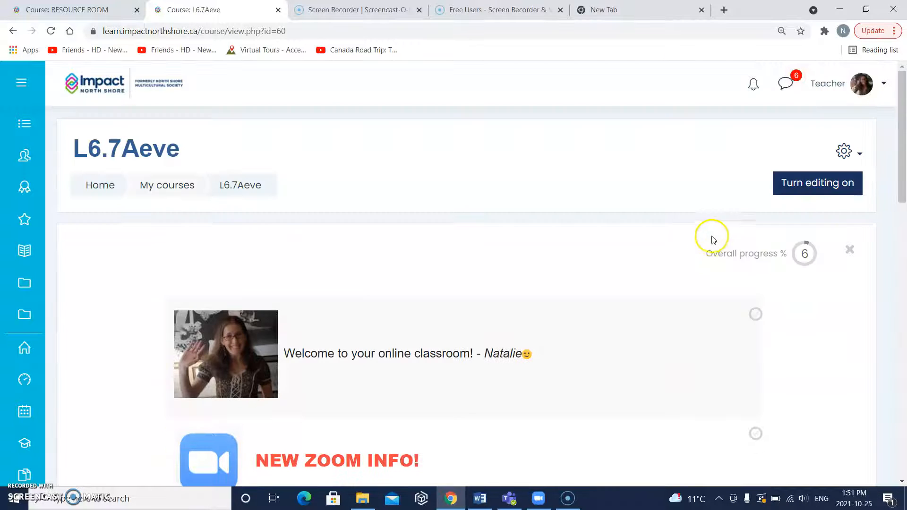
left_click(810, 188)
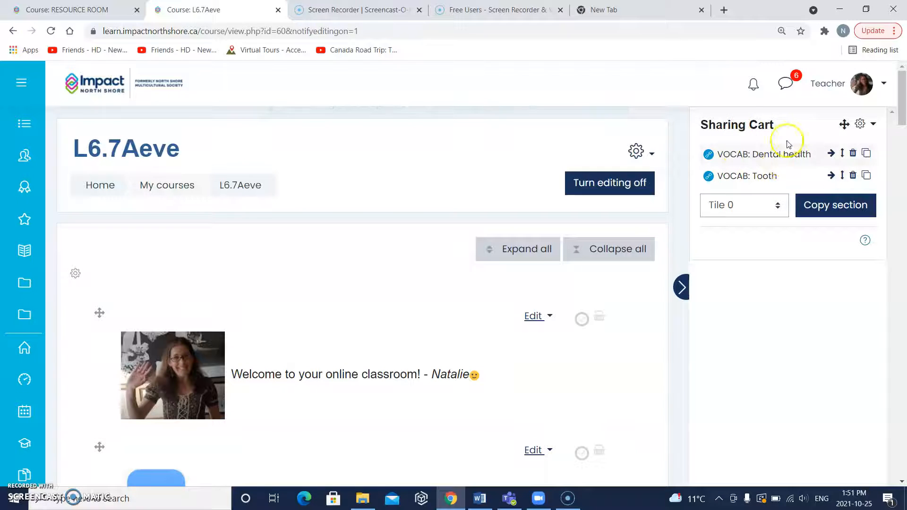
left_click(682, 289)
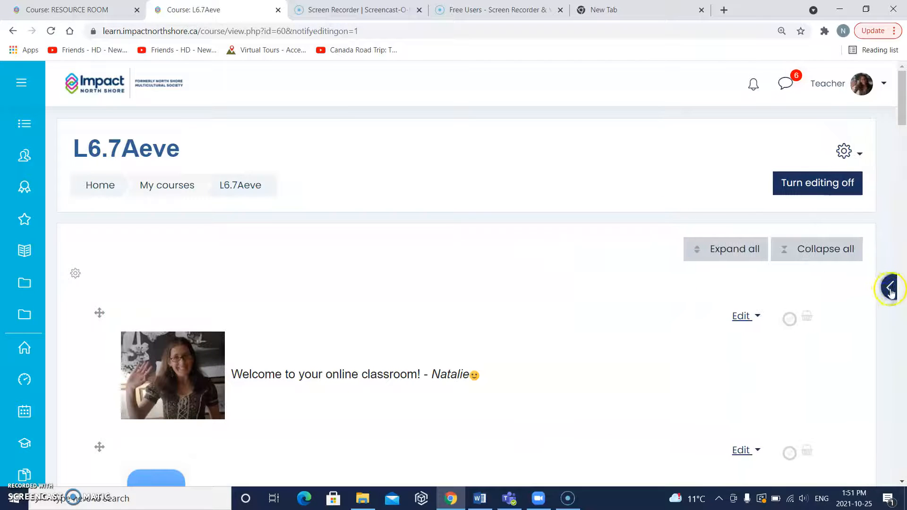
left_click(890, 289)
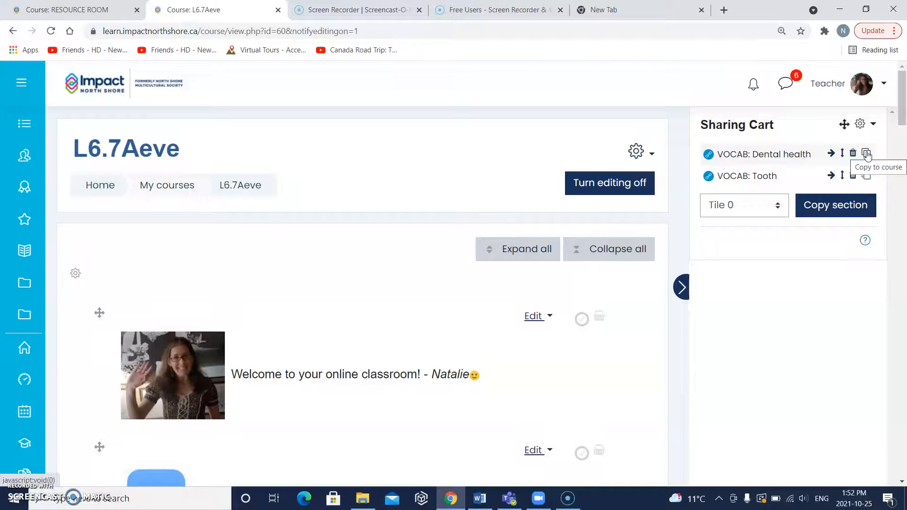
- Copy VOCAB: Dental health from the Sharing Cart into the course's HEALTH & SAFETY section
left_click(866, 153)
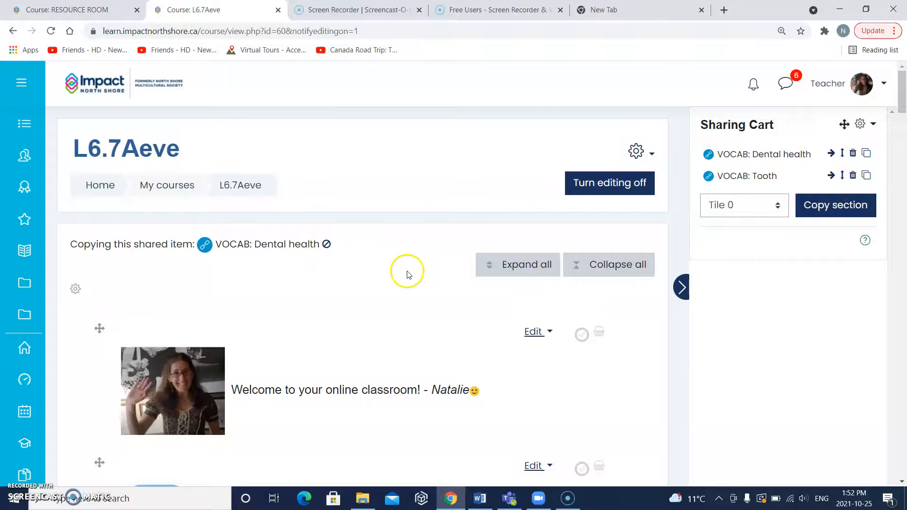
scroll(406, 272, "down", 2)
scroll(408, 274, "down", 10)
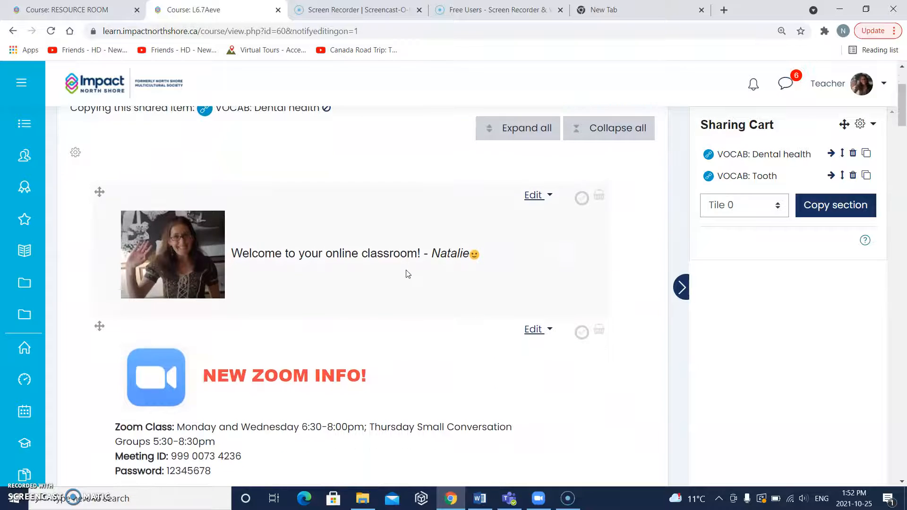
scroll(407, 273, "down", 1)
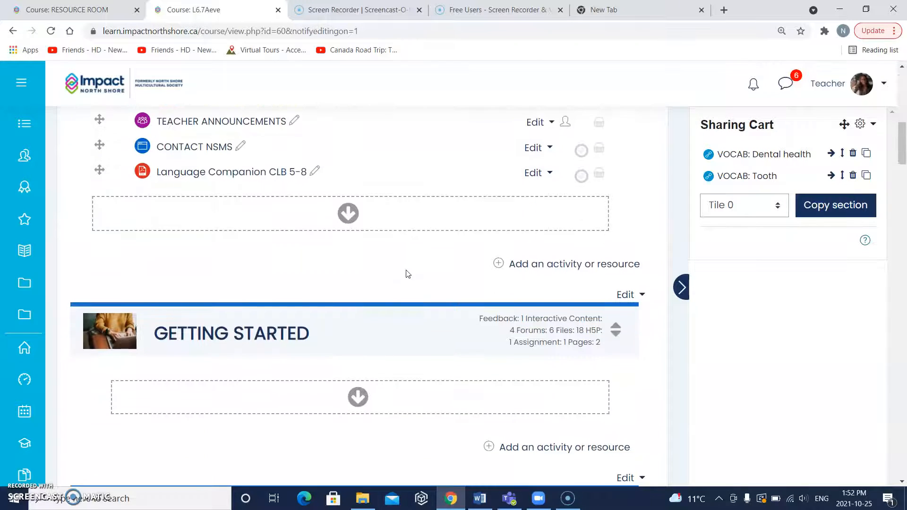
scroll(362, 231, "down", 4)
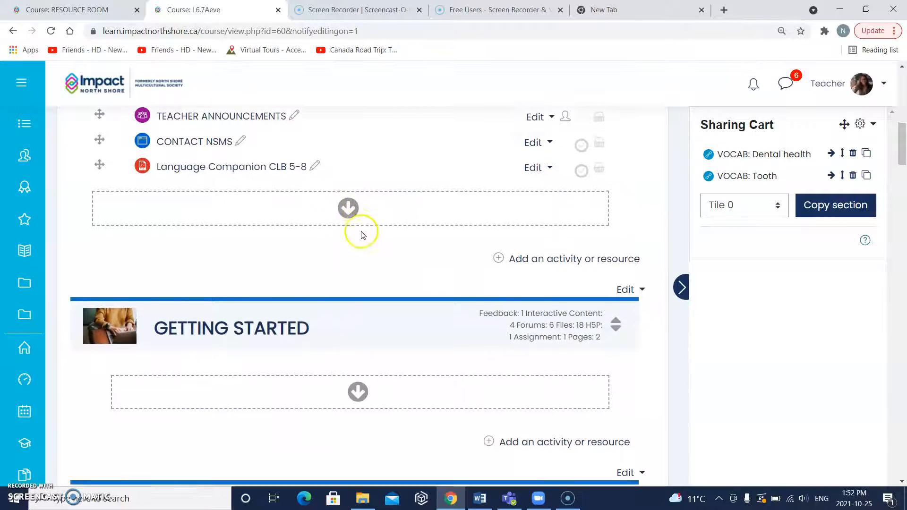
scroll(365, 238, "down", 5)
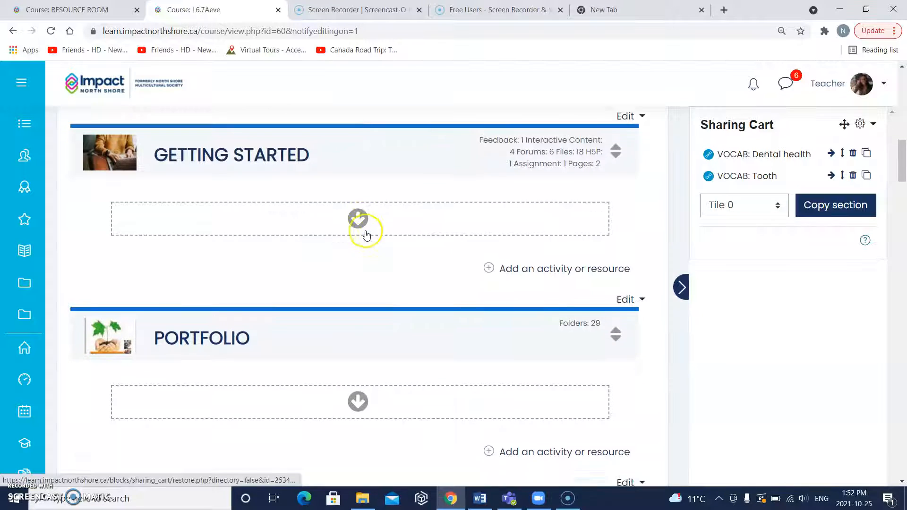
scroll(360, 313, "down", 6)
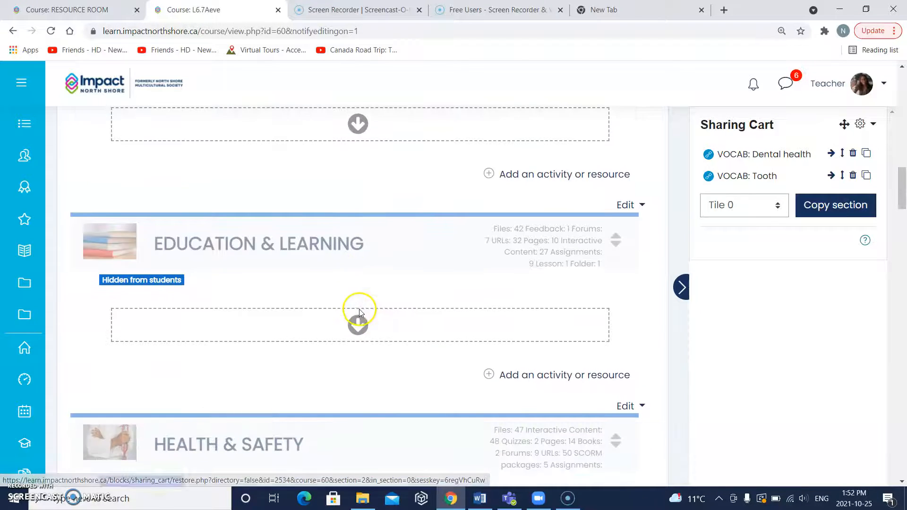
scroll(361, 337, "down", 2)
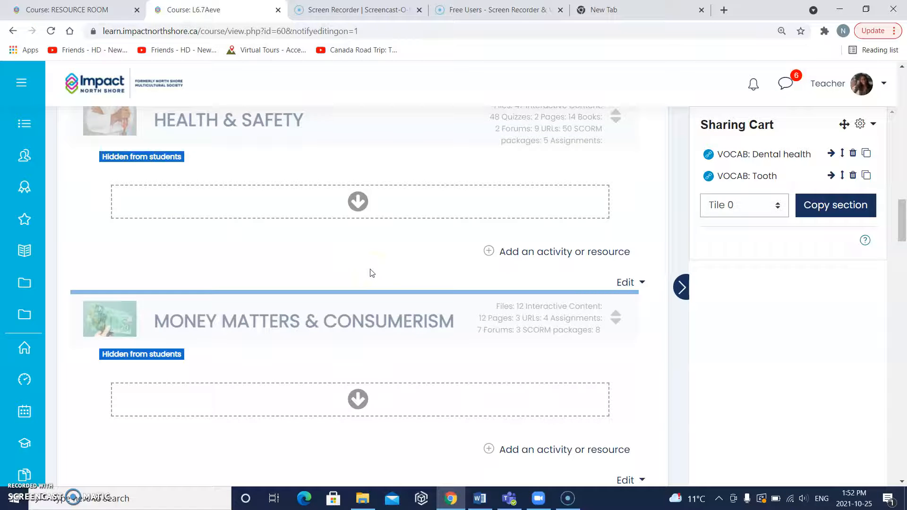
scroll(371, 272, "up", 3)
scroll(373, 251, "down", 3)
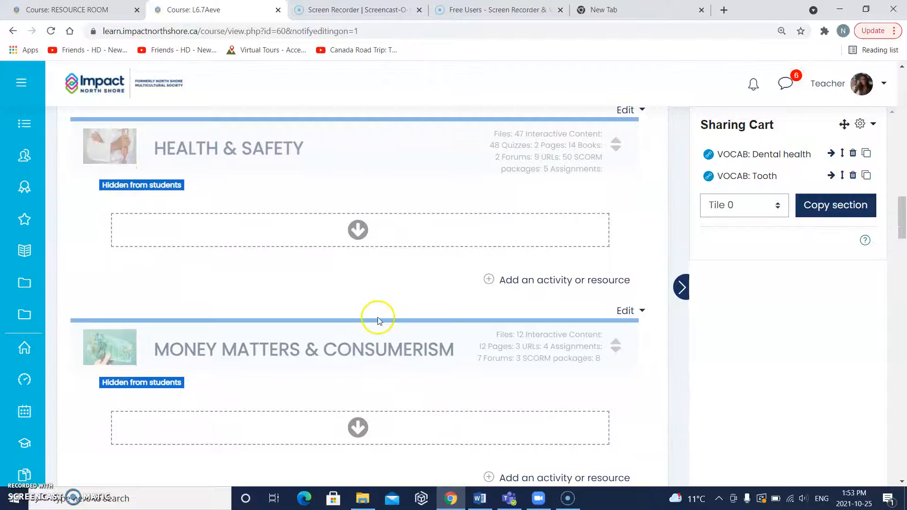
scroll(377, 300, "up", 12)
scroll(379, 301, "up", 1)
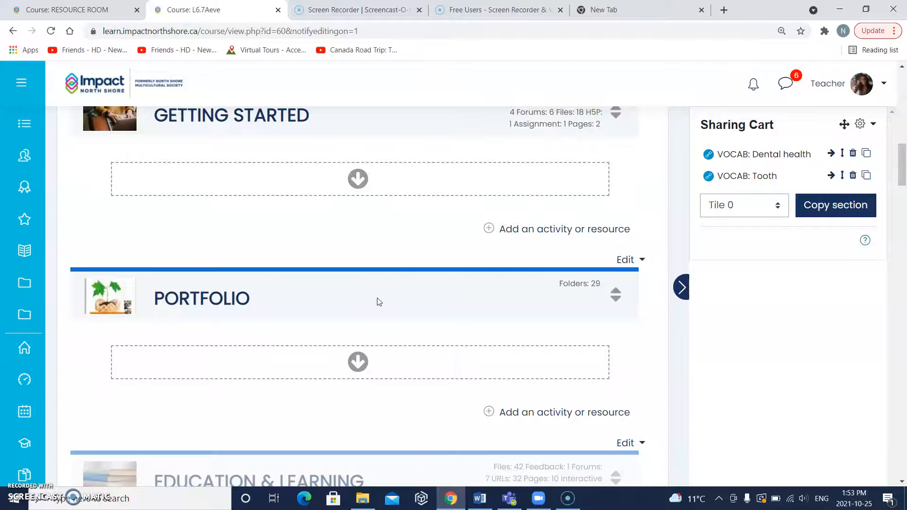
scroll(407, 241, "up", 4)
scroll(407, 243, "down", 7)
scroll(408, 246, "down", 3)
scroll(409, 246, "down", 4)
left_click(357, 294)
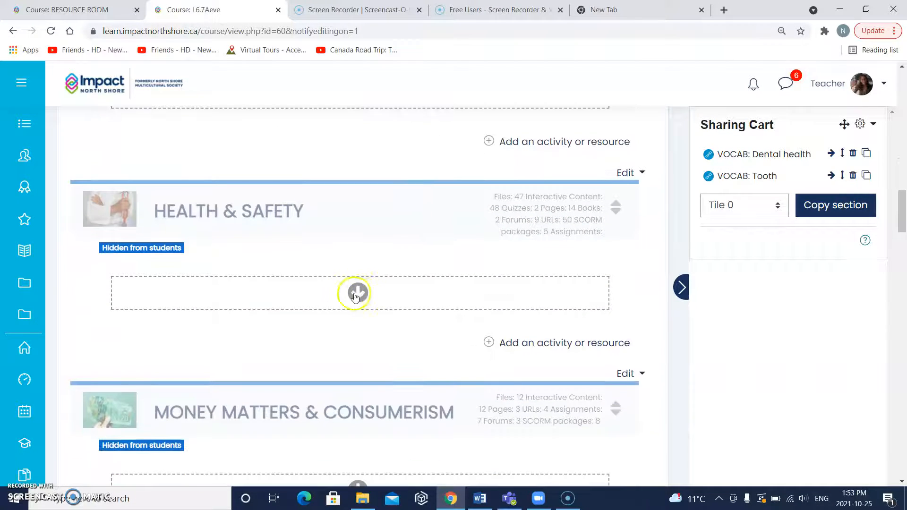
left_click(355, 295)
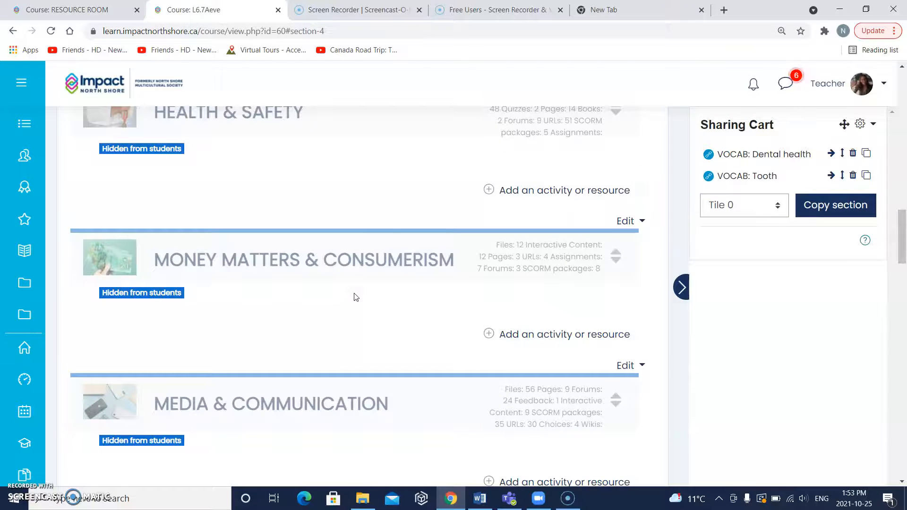
left_click(356, 296)
- Open the HEALTH & SAFETY section of the L6.7Aeve course to check its activities
scroll(356, 292, "up", 3)
scroll(356, 290, "up", 2)
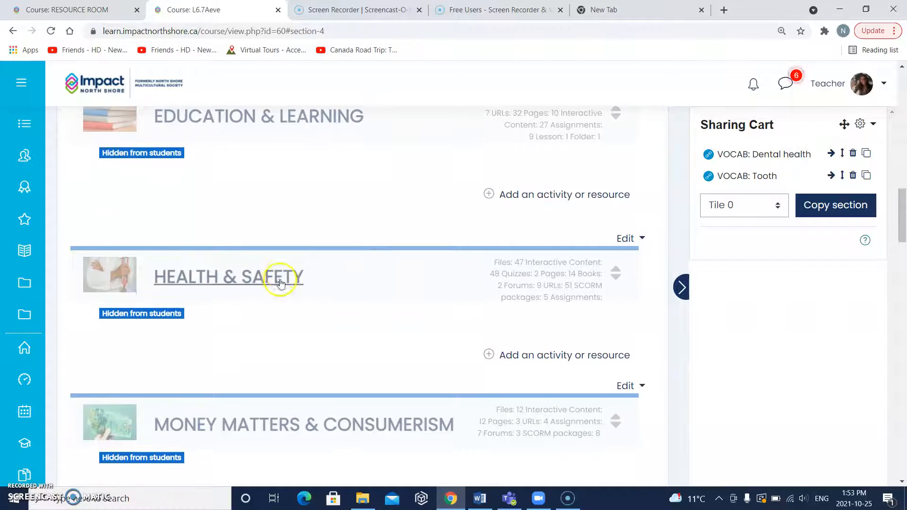
left_click(264, 281)
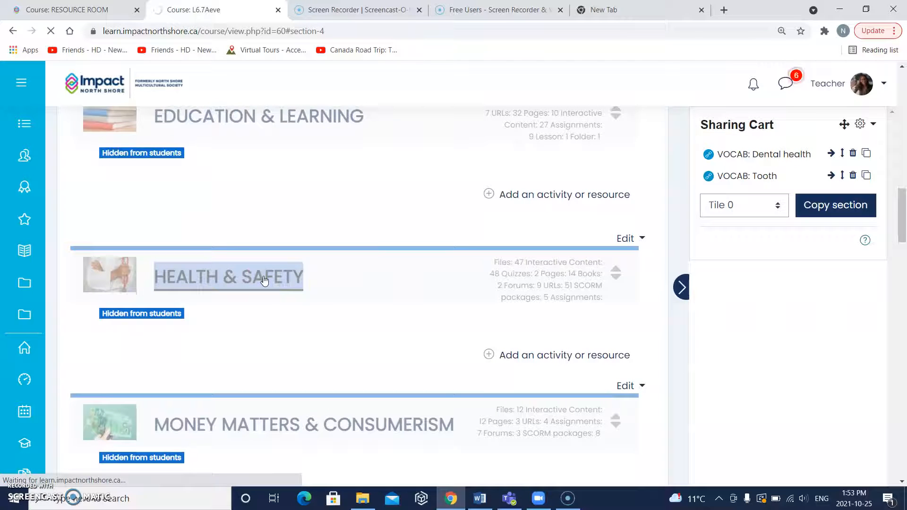
left_click(243, 280)
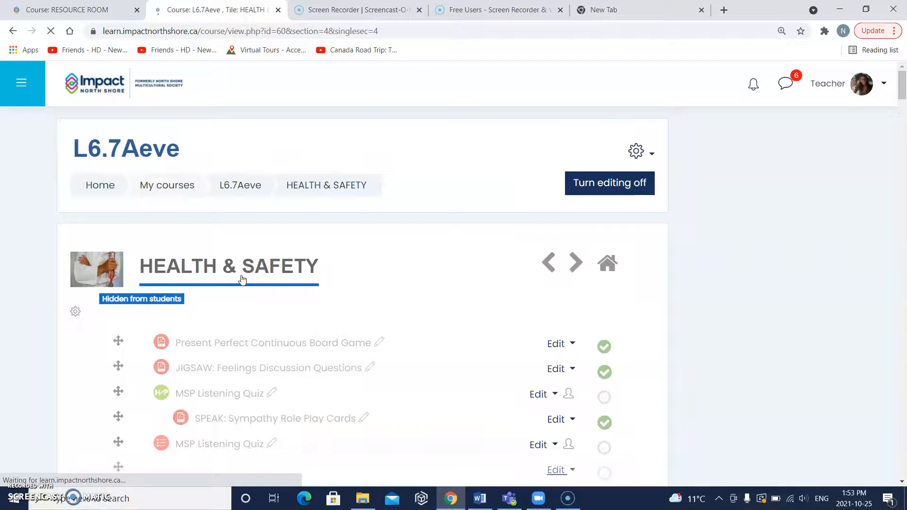
left_click(245, 307)
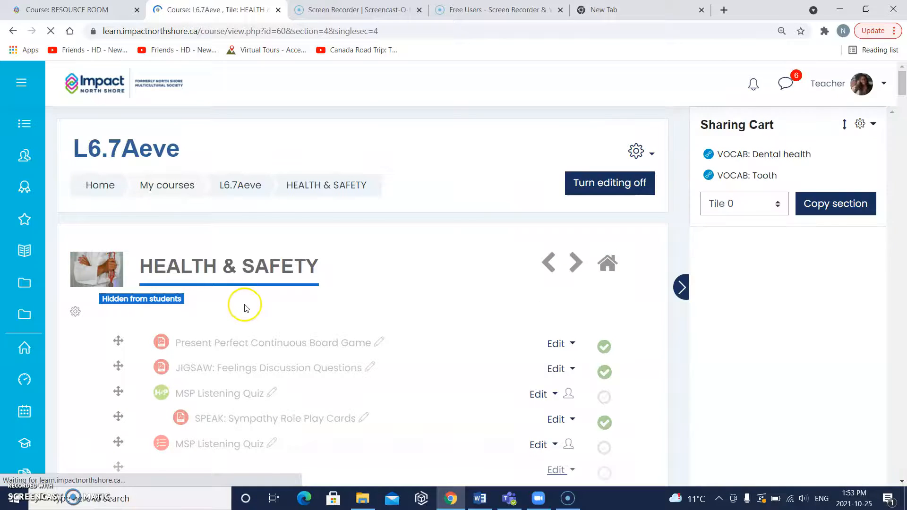
- Look through the HEALTH & SAFETY activities for the copied VOCAB: Dental health link at the end of the section
scroll(245, 307, "down", 20)
scroll(245, 307, "down", 20)
scroll(245, 308, "down", 20)
scroll(246, 308, "down", 20)
scroll(246, 308, "down", 20)
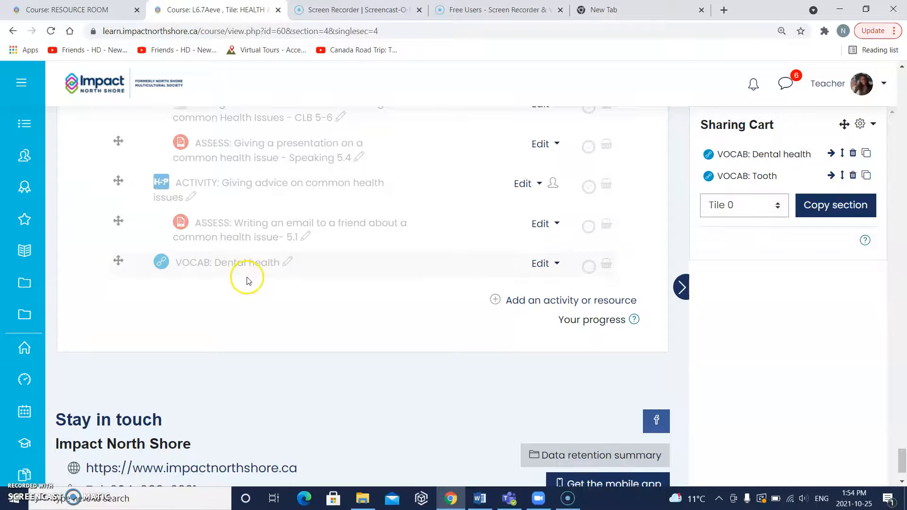
left_click(244, 271)
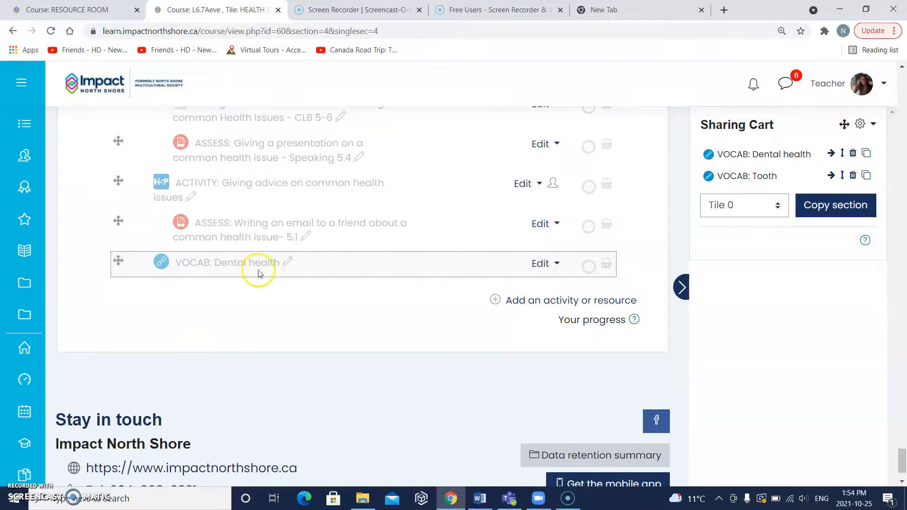
scroll(284, 272, "up", 12)
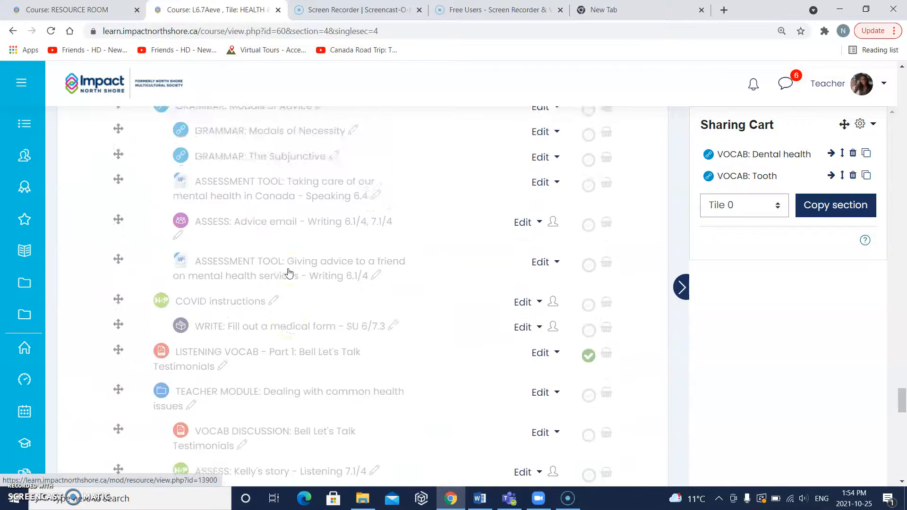
scroll(289, 273, "up", 15)
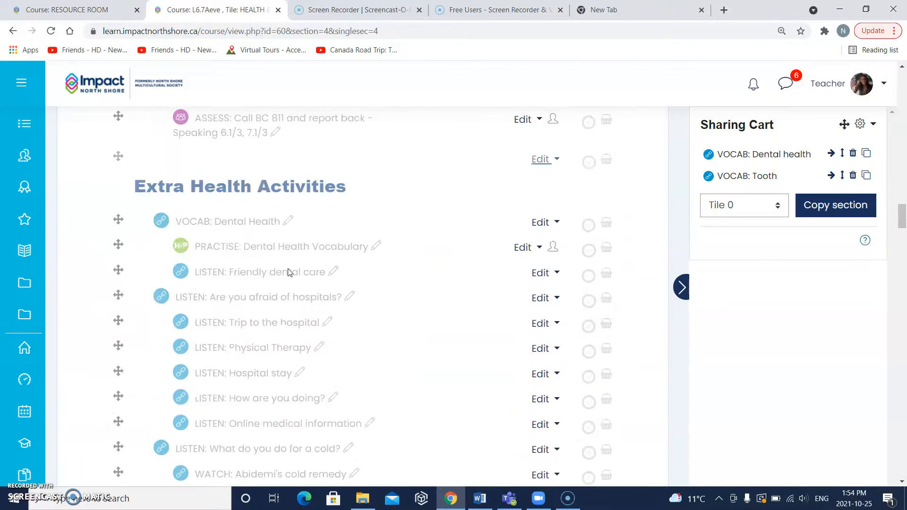
scroll(289, 273, "up", 10)
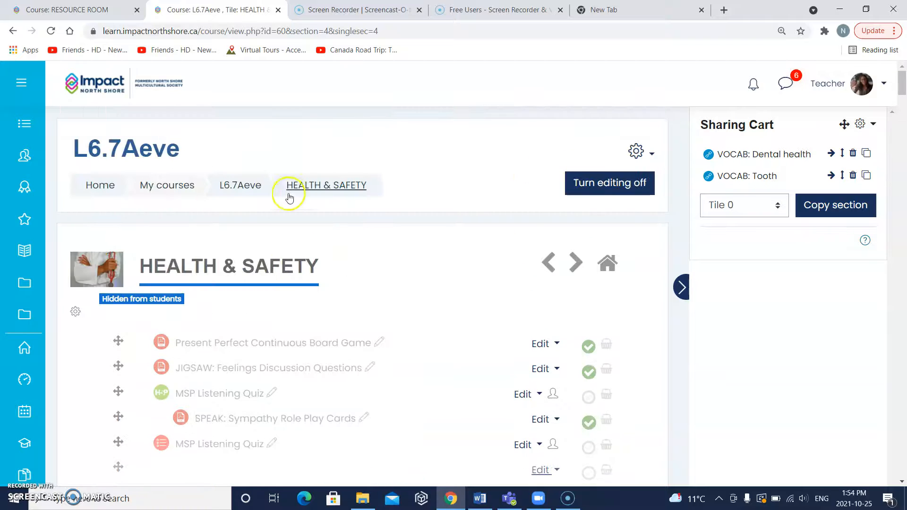
- Return to the L6.7Aeve course page and copy VOCAB: Tooth from the Sharing Cart to the end of the HEALTH & SAFETY section
left_click(243, 189)
left_click(241, 187)
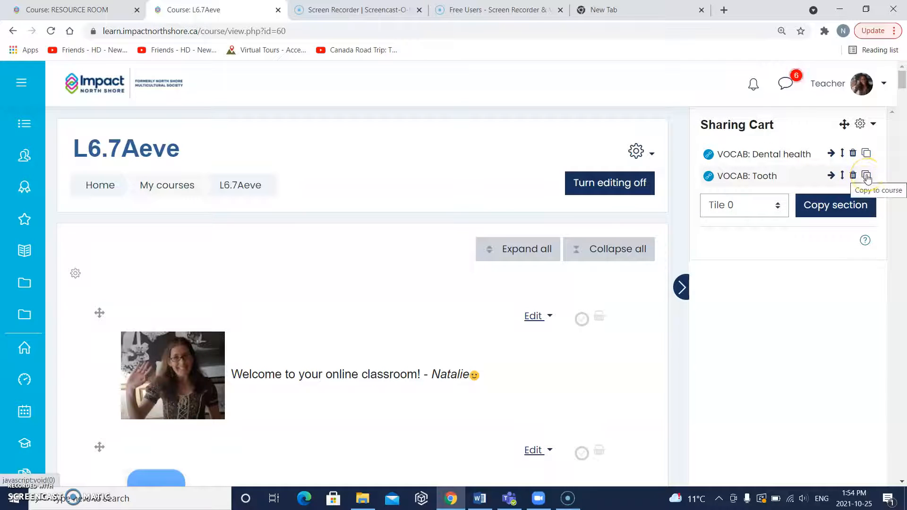
left_click(867, 176)
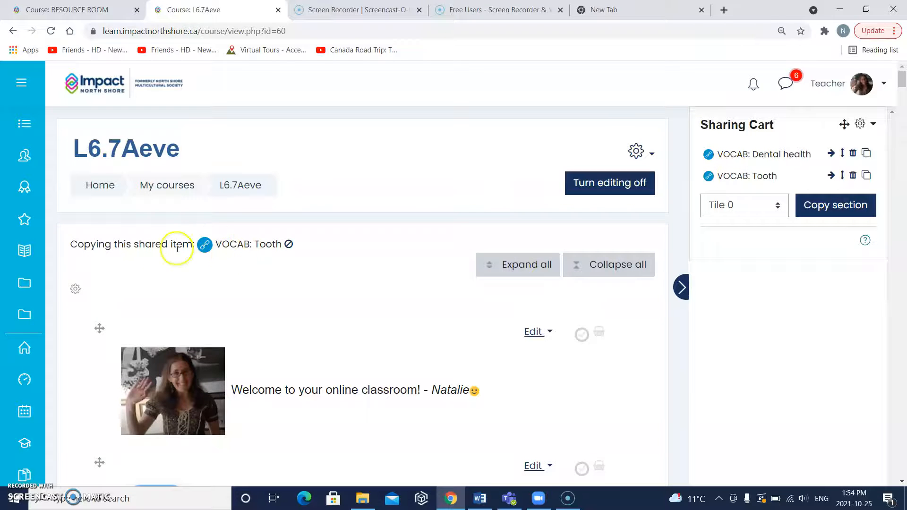
scroll(286, 265, "down", 1)
scroll(286, 265, "down", 9)
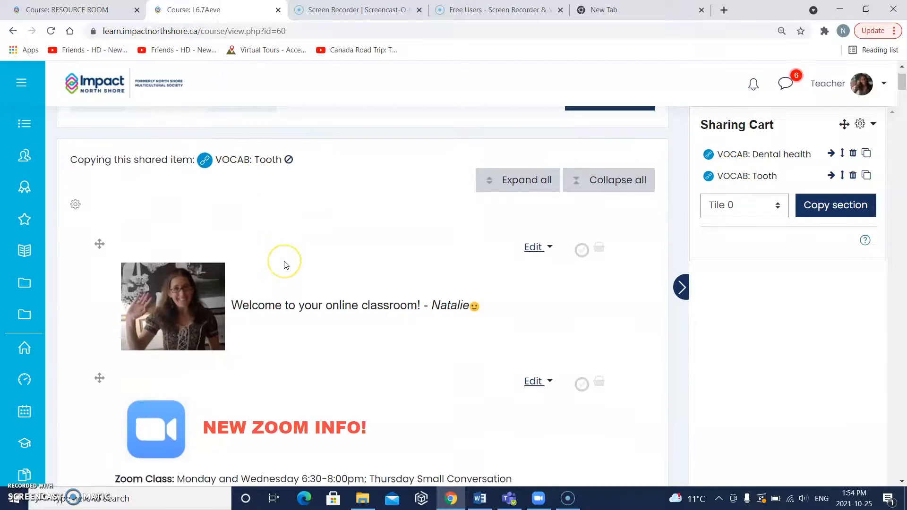
scroll(340, 321, "down", 7)
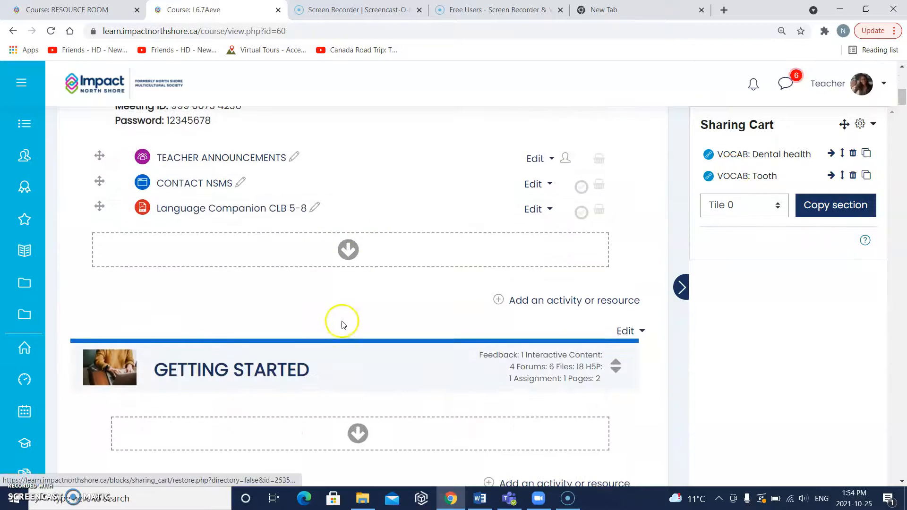
scroll(340, 325, "down", 12)
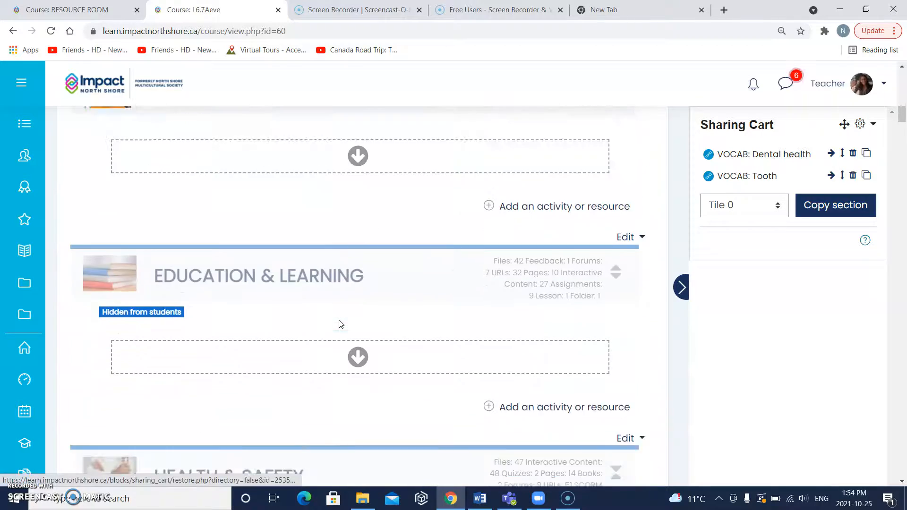
scroll(340, 325, "down", 15)
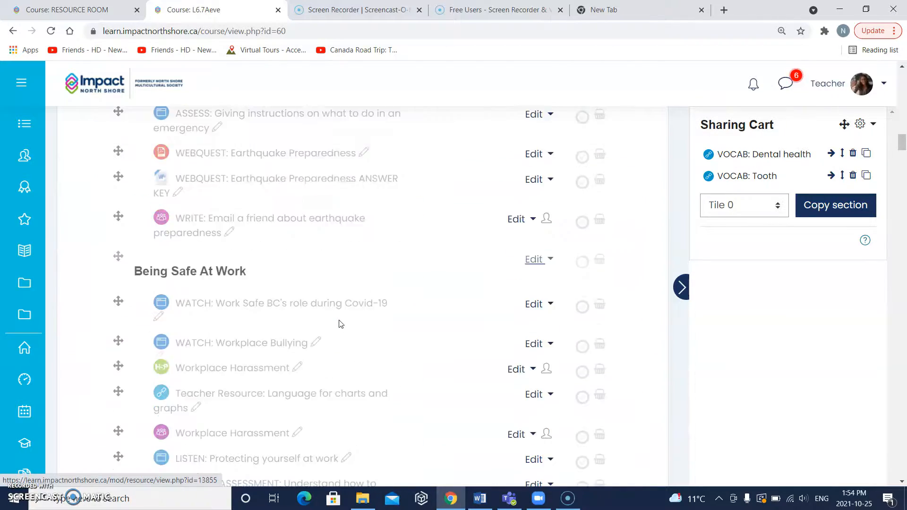
scroll(340, 324, "down", 20)
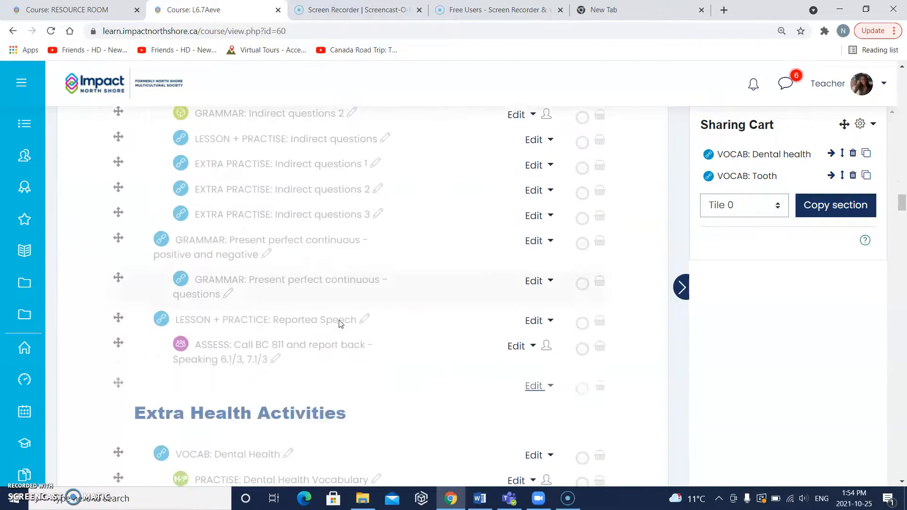
scroll(340, 325, "down", 20)
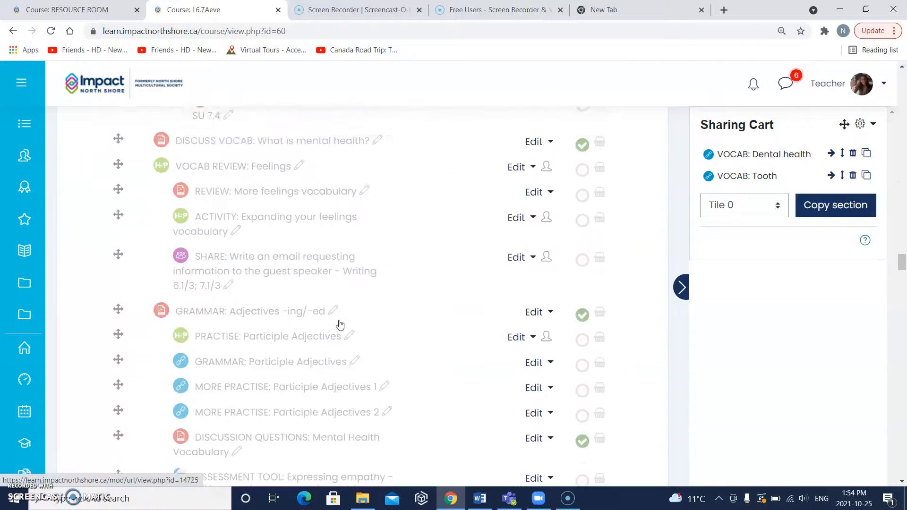
scroll(340, 324, "down", 20)
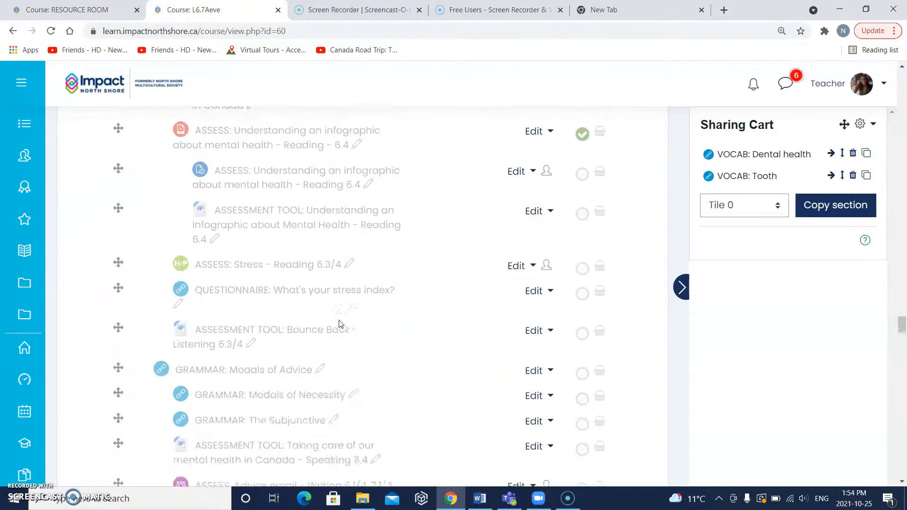
scroll(339, 324, "down", 7)
scroll(339, 324, "up", 4)
left_click(350, 259)
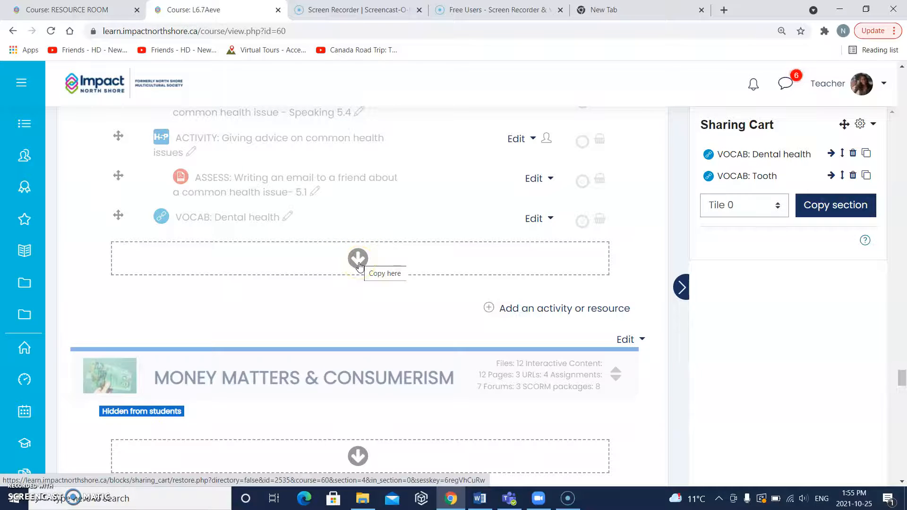
left_click(359, 261)
left_click(359, 260)
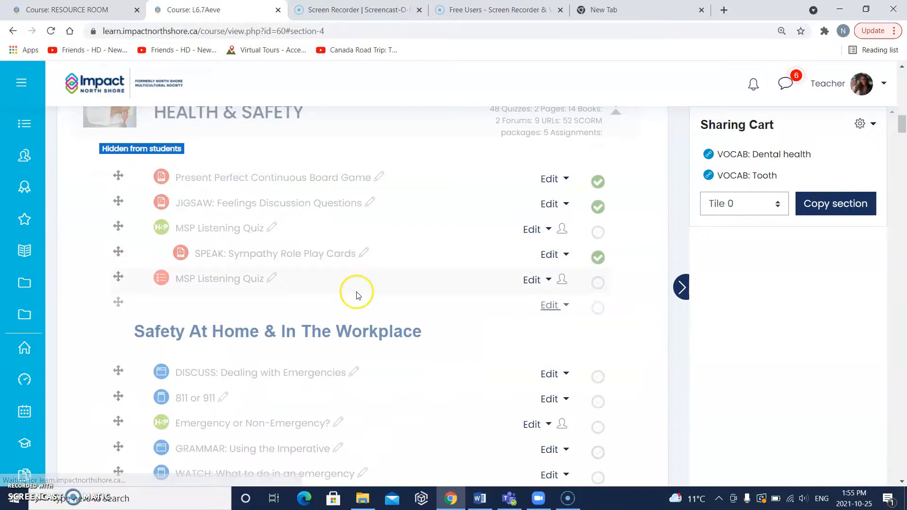
- Check the end of the HEALTH & SAFETY section for the copied VOCAB: Dental health and VOCAB: Tooth links
scroll(355, 297, "down", 15)
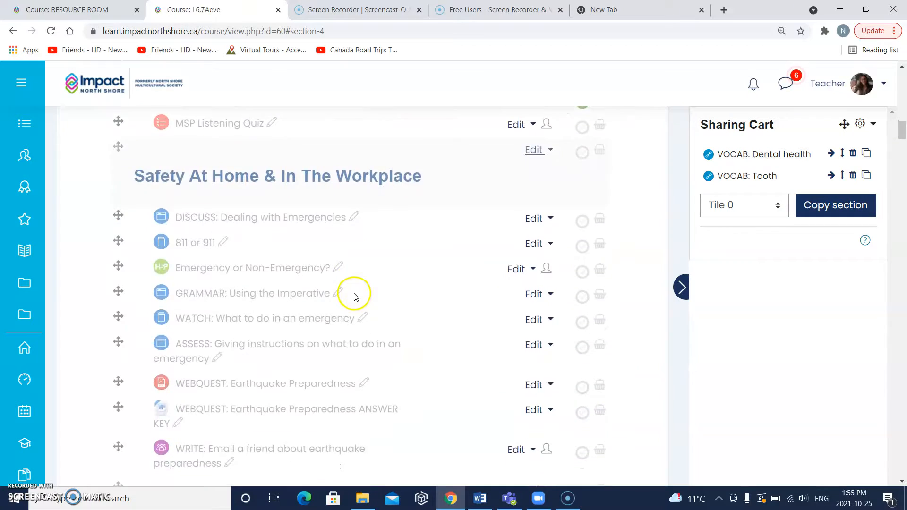
scroll(355, 296, "down", 20)
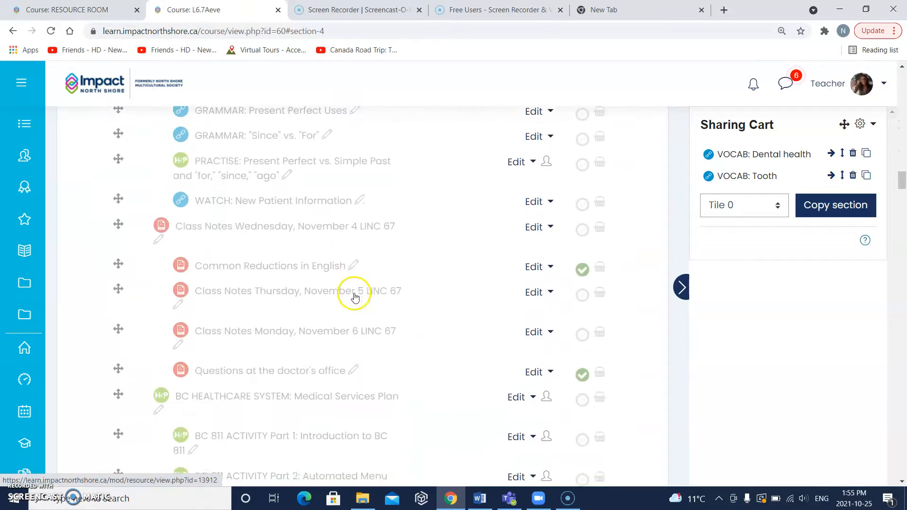
scroll(355, 297, "down", 20)
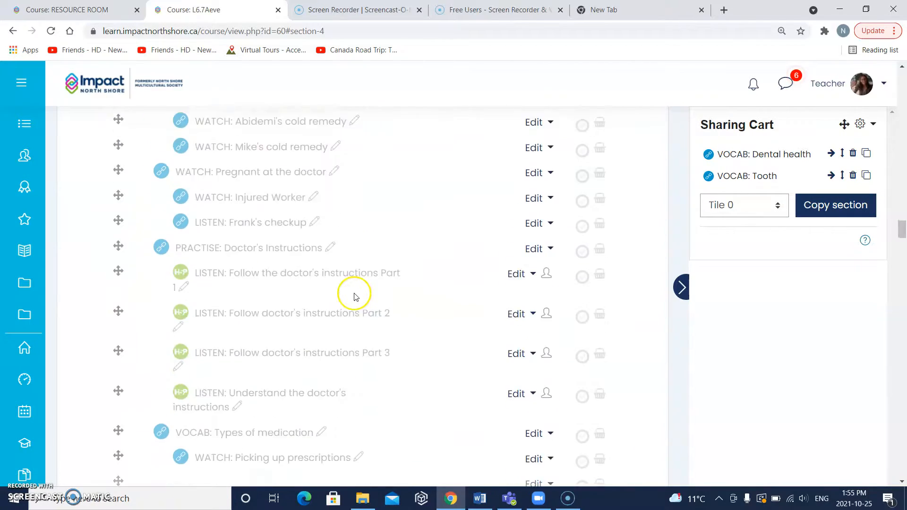
scroll(355, 296, "down", 20)
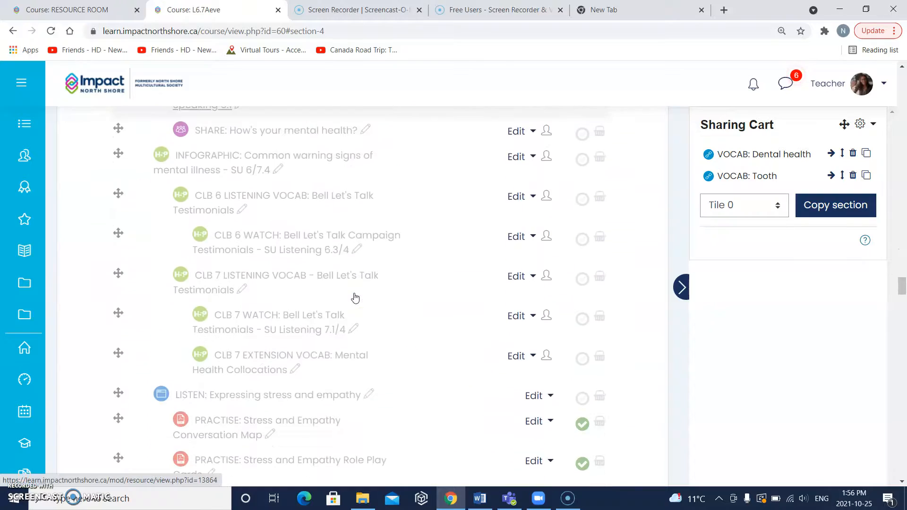
scroll(355, 296, "down", 20)
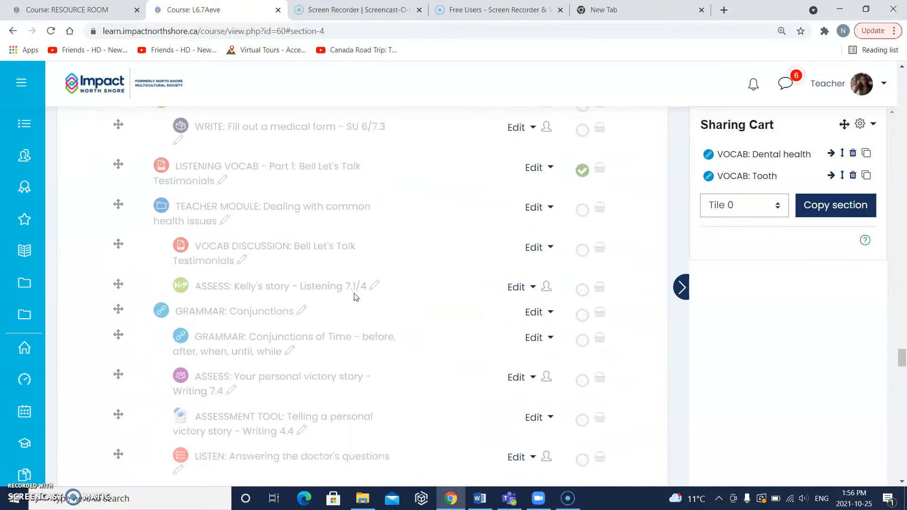
scroll(355, 297, "down", 8)
scroll(355, 297, "up", 6)
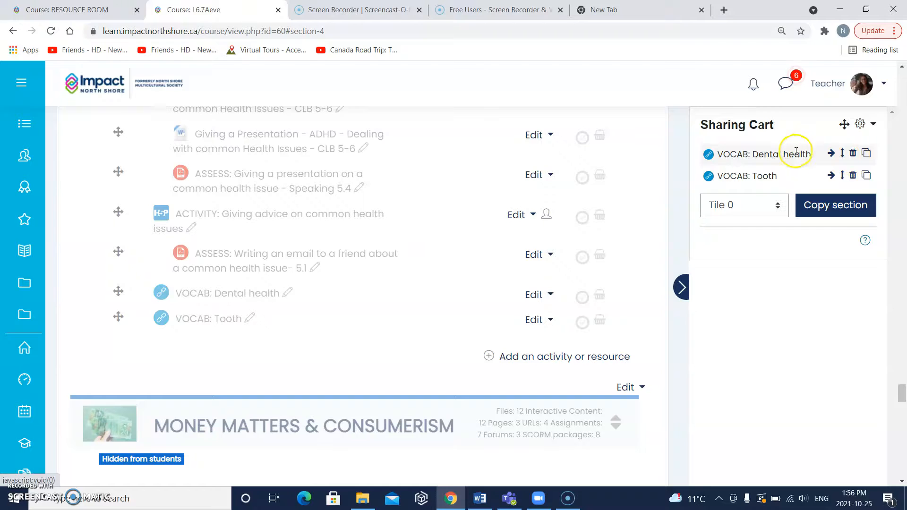
- Delete VOCAB: Dental health and VOCAB: Tooth from the Sharing Cart
left_click(853, 154)
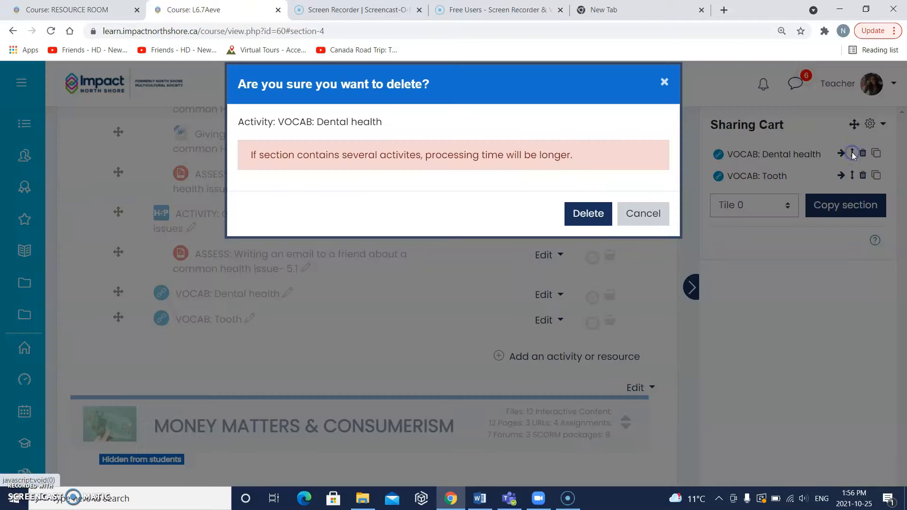
left_click(591, 217)
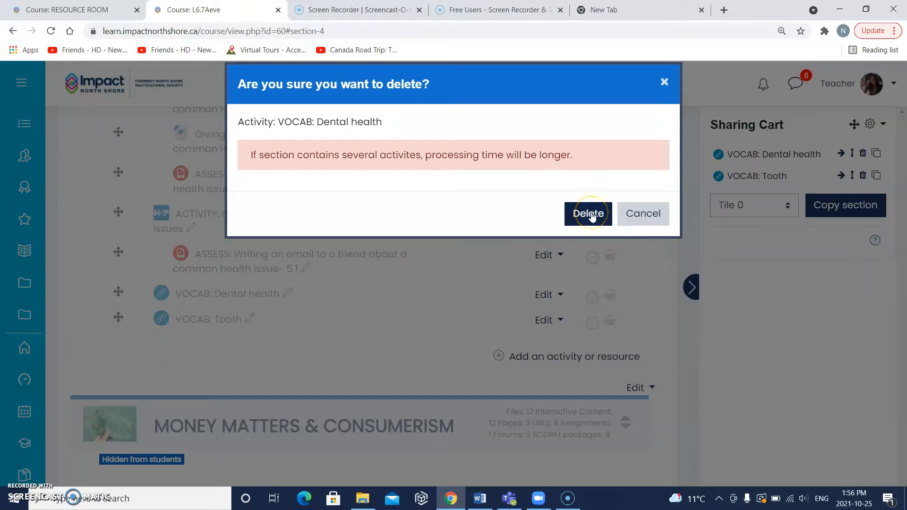
left_click(591, 217)
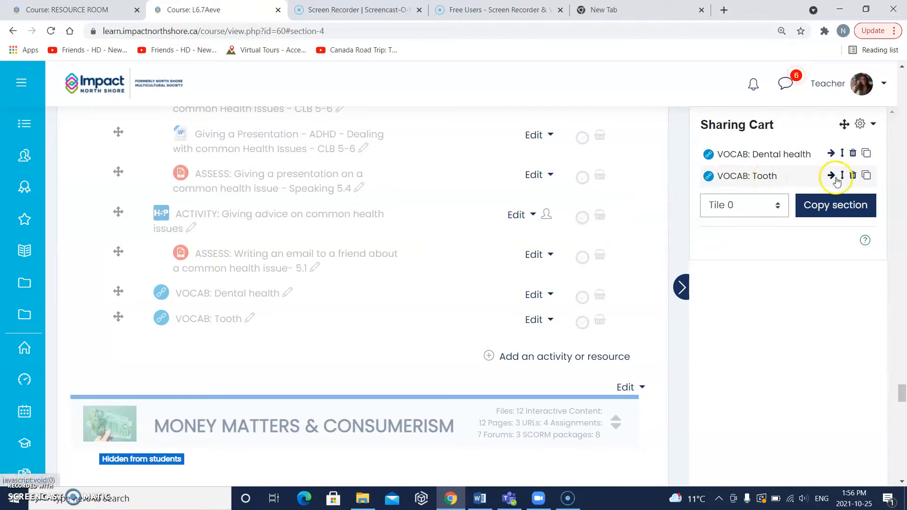
left_click(853, 177)
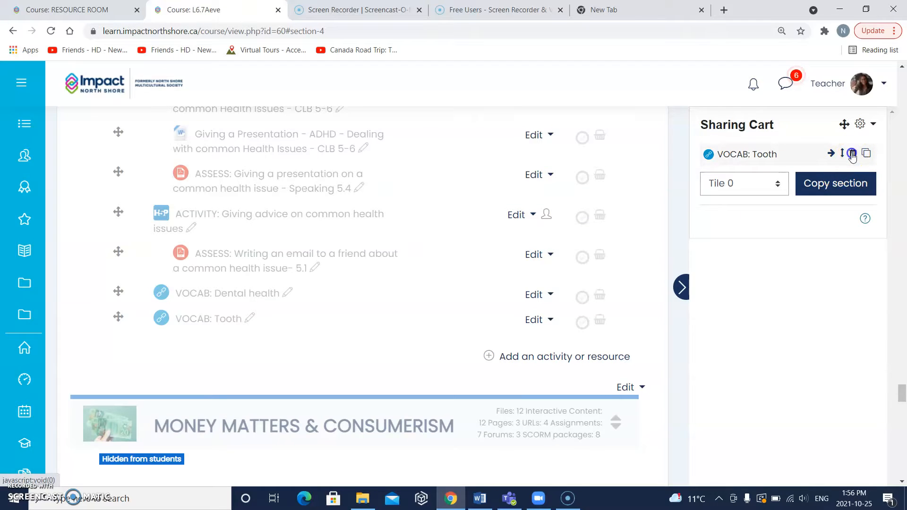
left_click(853, 153)
left_click(584, 217)
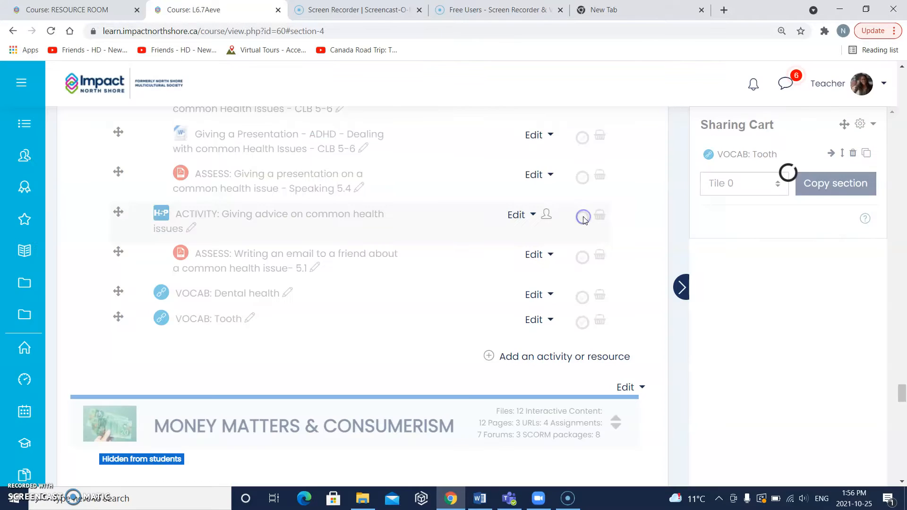